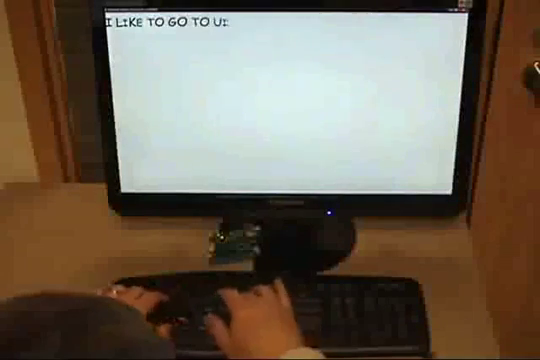
{"action": "type", "text": "ST."}
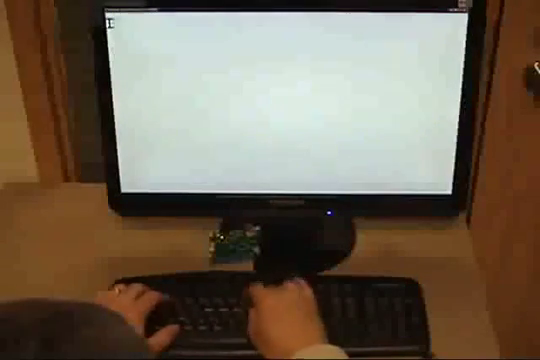
{"action": "type", "text": "LOVE to"}
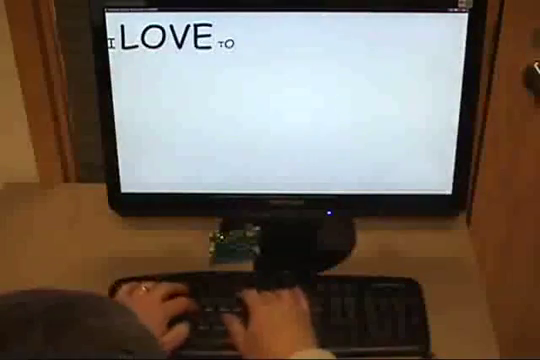
{"action": "type", "text": " go to UIST"}
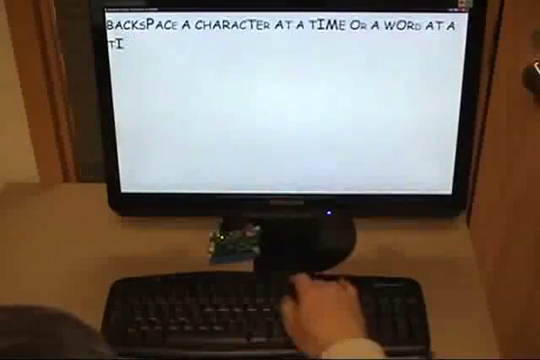
Delete the last letter of the backspacing sentence with a light Backspace.
{"action": "key", "text": "BackSpace"}
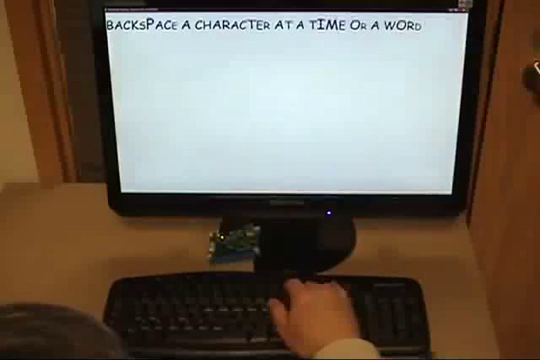
Erase the remaining sentence word by word with hard Backspace presses.
{"action": "key", "text": "ctrl+BackSpace"}
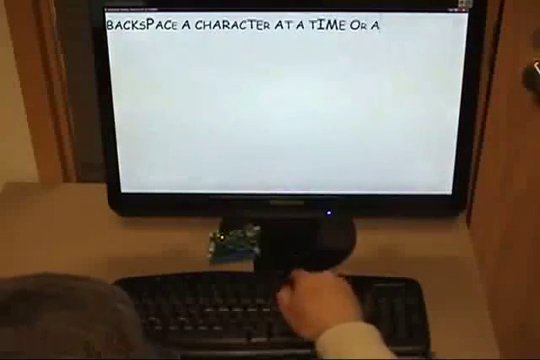
{"action": "key", "text": "ctrl+BackSpace"}
{"action": "key", "text": "ctrl+BackSpace"}
{"action": "key", "text": "ctrl+BackSpace"}
{"action": "key", "text": "ctrl+BackSpace"}
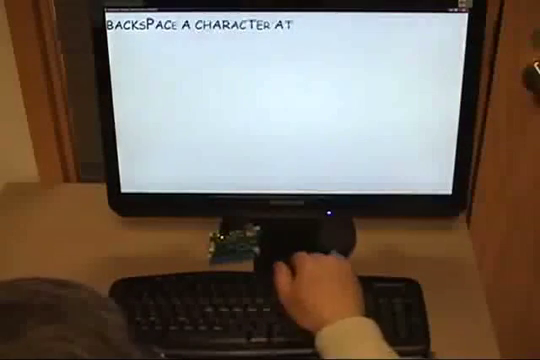
{"action": "key", "text": "ctrl+BackSpace"}
{"action": "key", "text": "ctrl+BackSpace"}
{"action": "key", "text": "ctrl+BackSpace"}
{"action": "key", "text": "ctrl+BackSpace"}
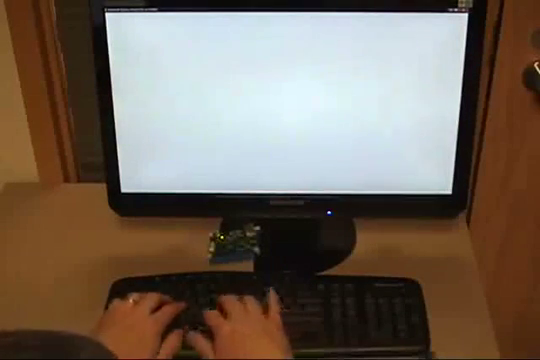
{"action": "type", "text": "GHOT"}
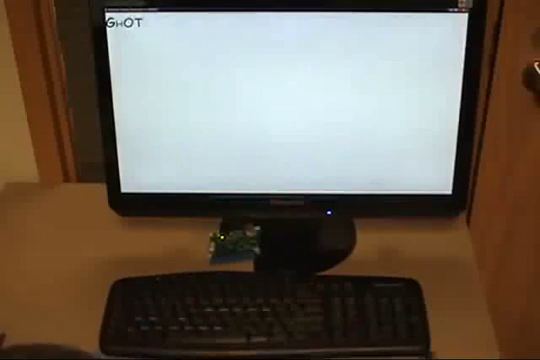